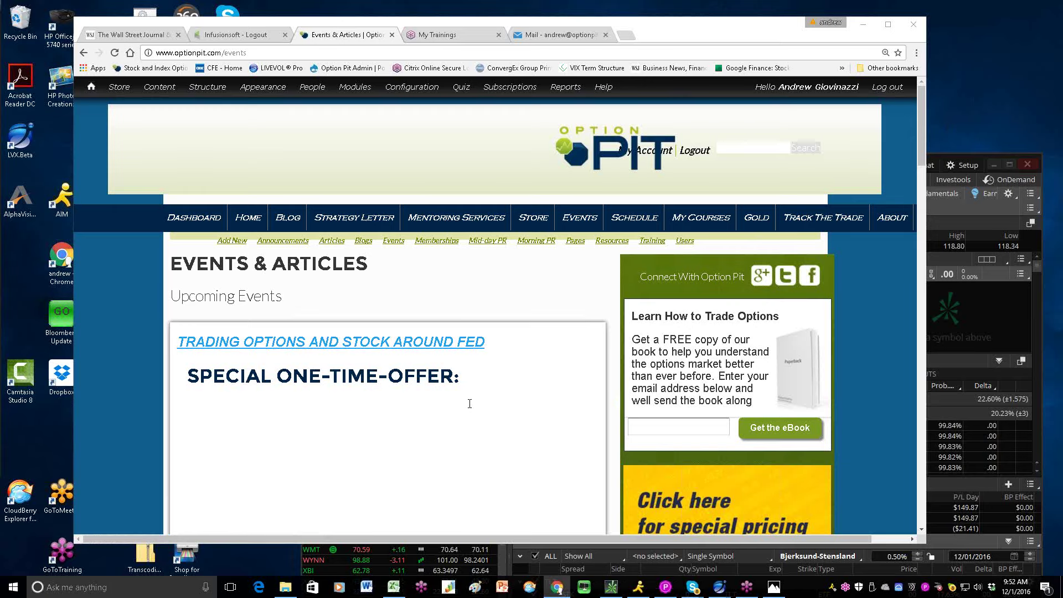
Step: Open the 'Trading Options and Stock Around Fed' event and read its learning outcomes and $50 discount offer
scroll(470, 403, down, 2)
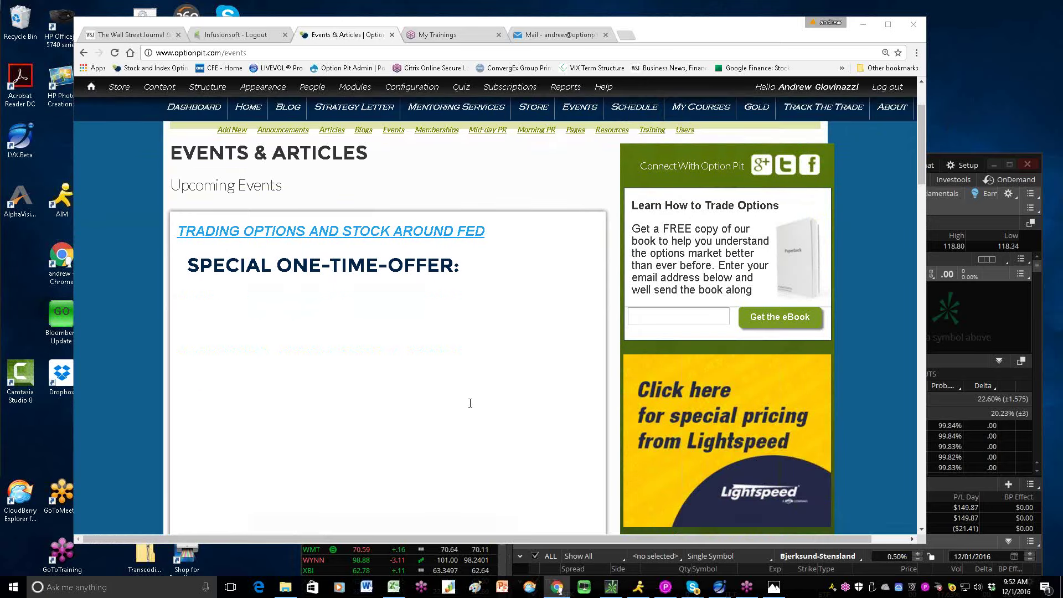
click(419, 232)
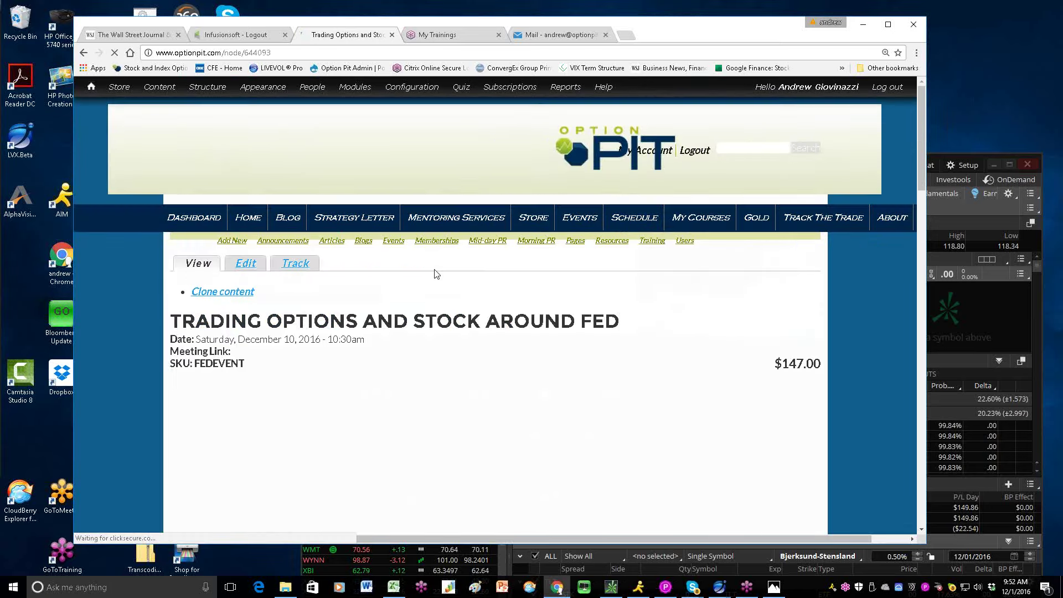
scroll(469, 335, down, 2)
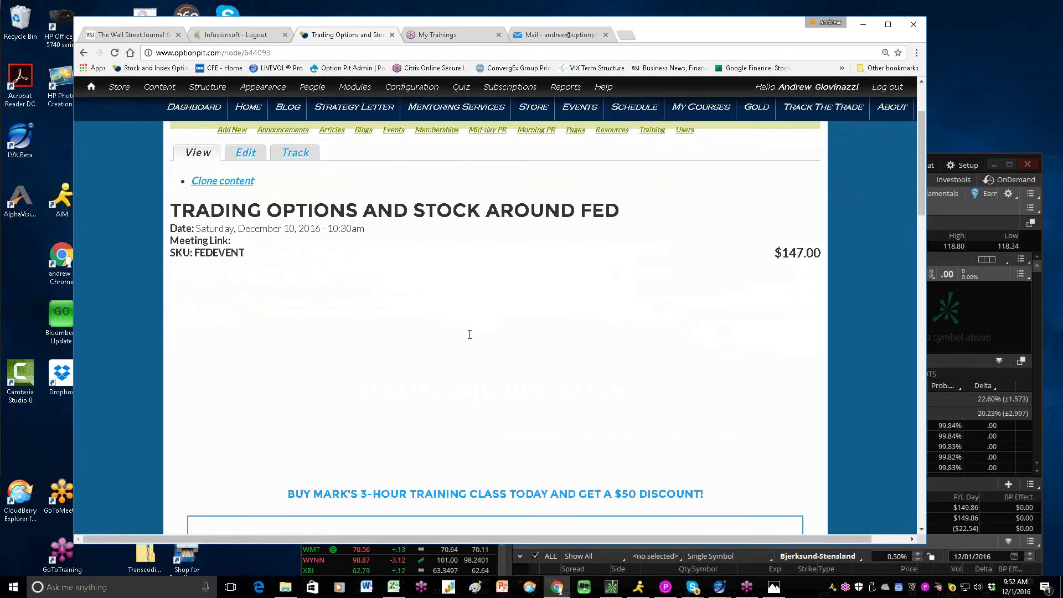
scroll(469, 334, down, 3)
scroll(470, 334, up, 3)
scroll(478, 321, down, 2)
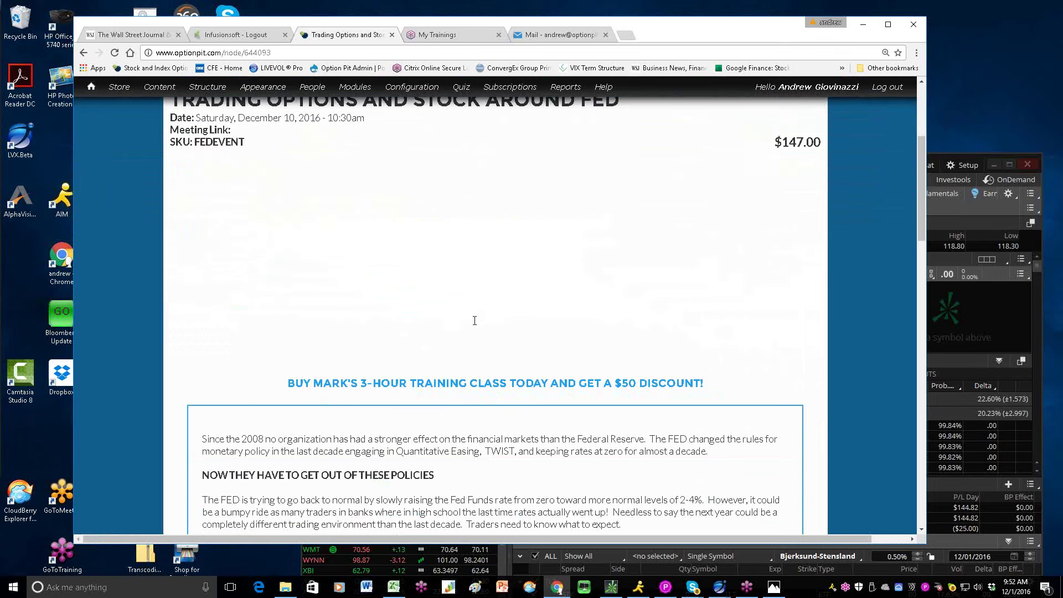
scroll(474, 320, down, 3)
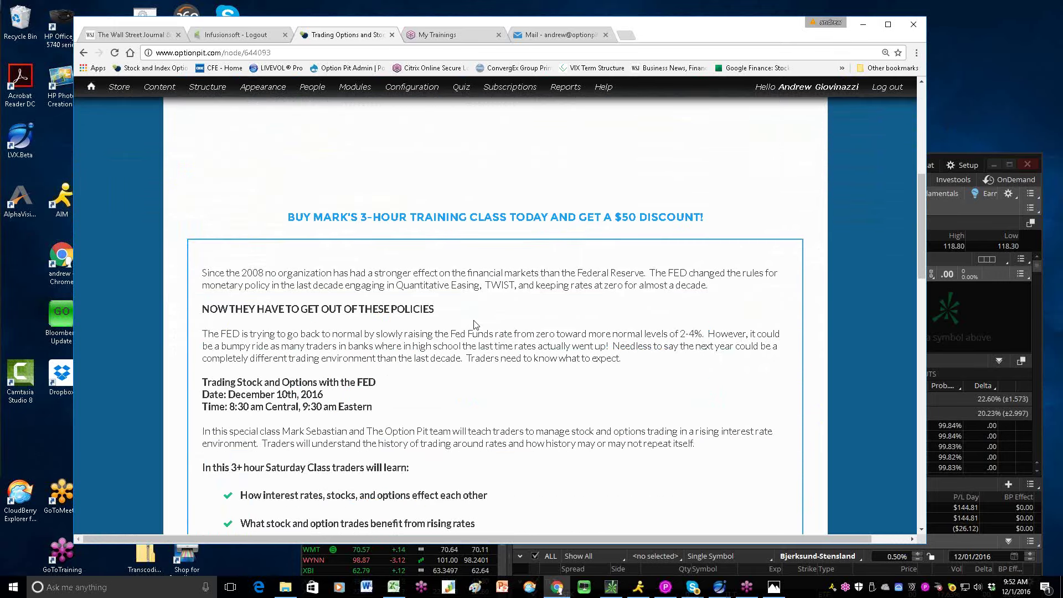
scroll(475, 325, down, 5)
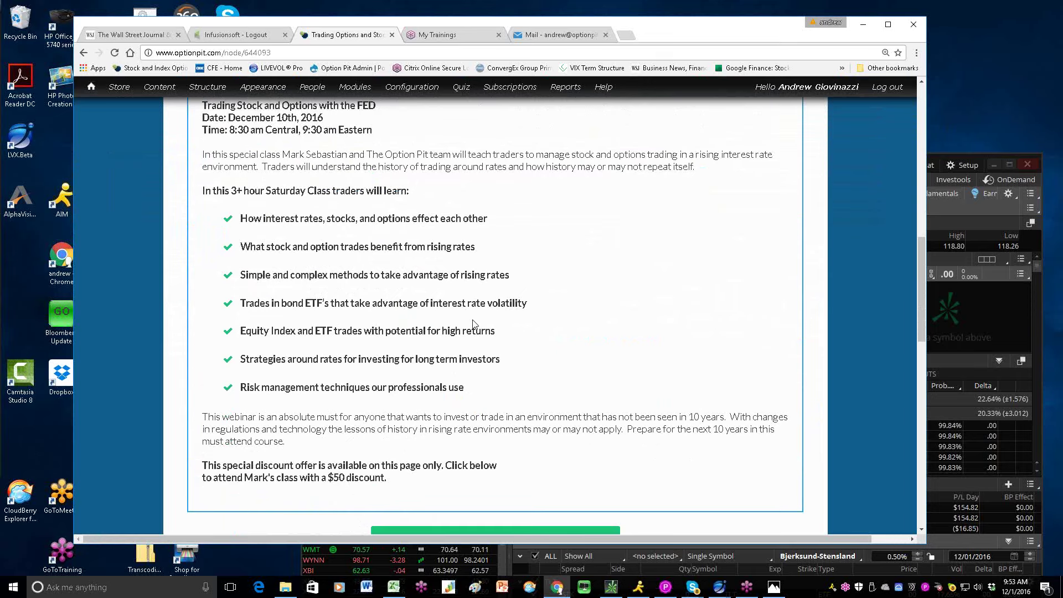
Step: Go to the Options Trading and Education Blog showing the 'Webinar Replay: Options for Stock Traders' post
scroll(494, 320, up, 10)
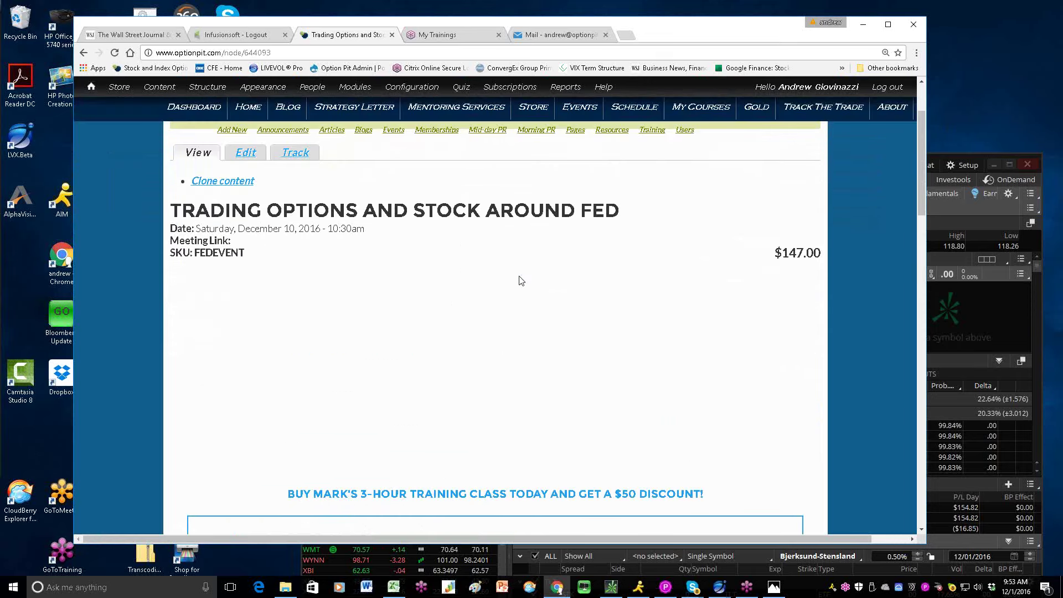
scroll(549, 277, up, 2)
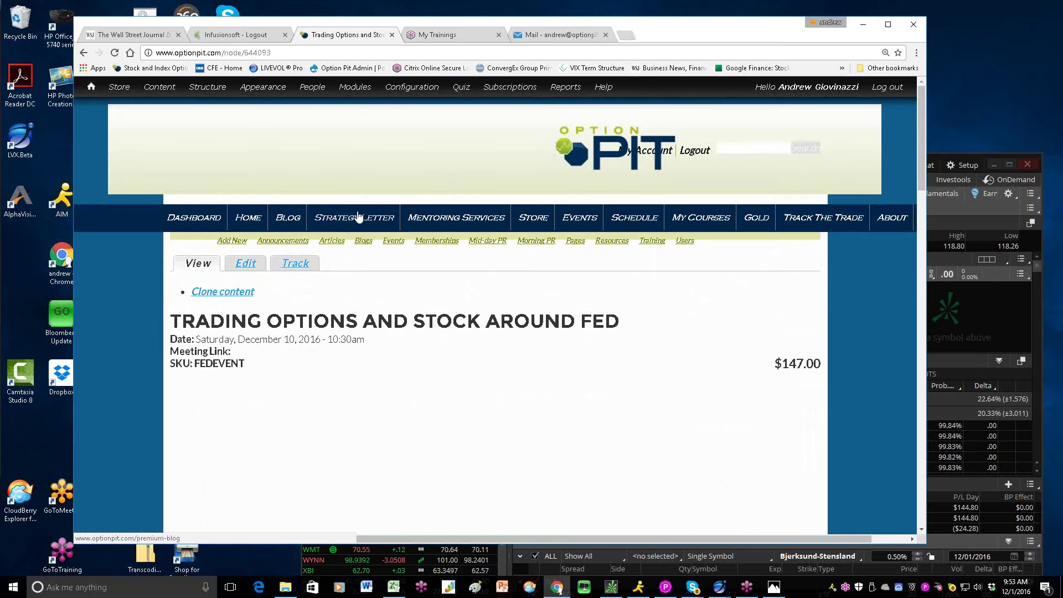
click(284, 216)
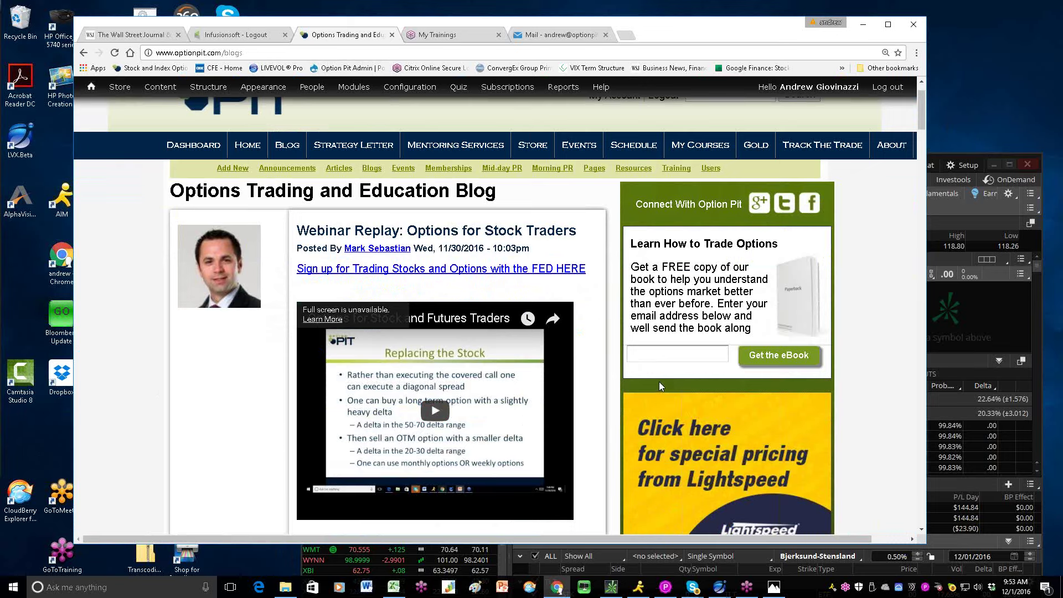
scroll(678, 389, up, 1)
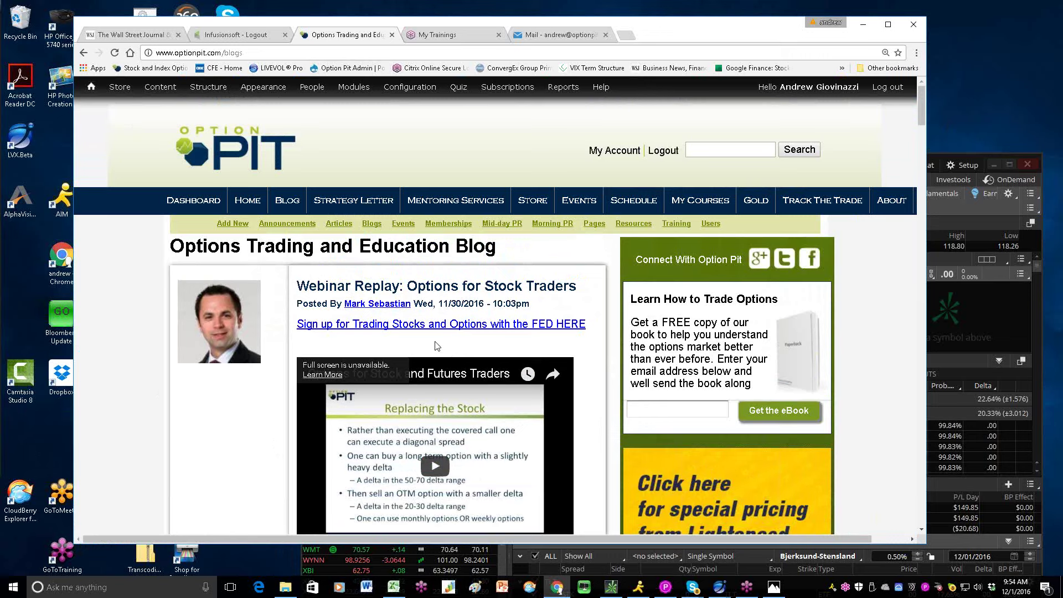
Step: Refocus the browser and shift its window slightly left and down
click(1058, 475)
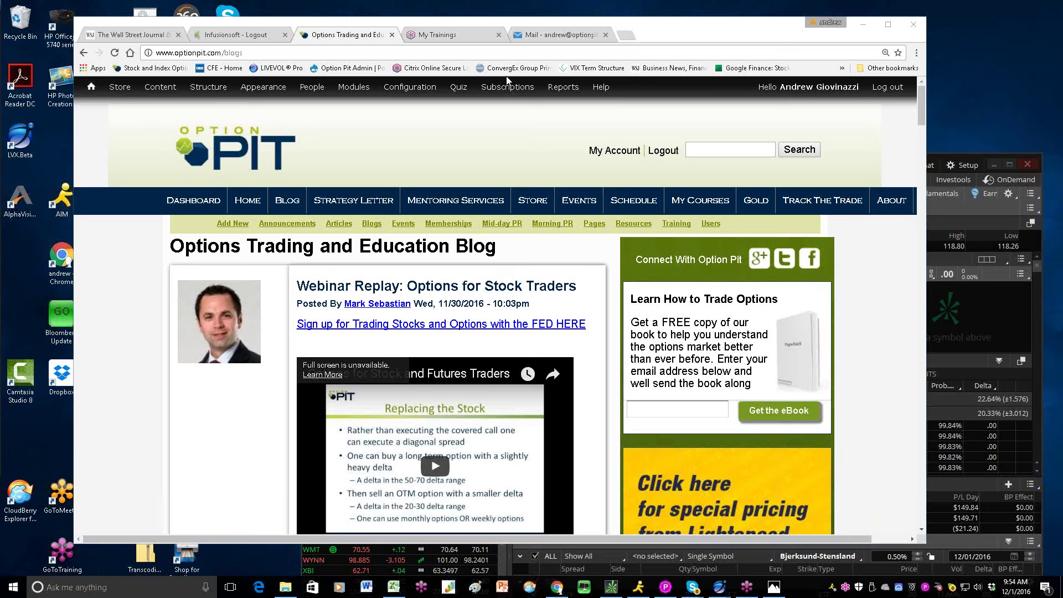
click(487, 153)
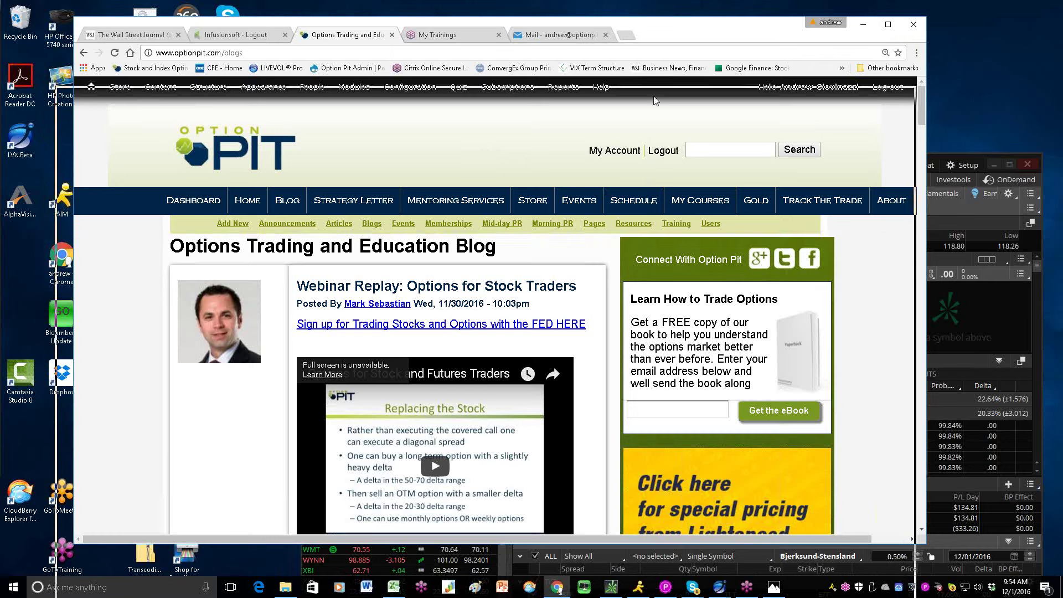
drag(160, 22, 143, 58)
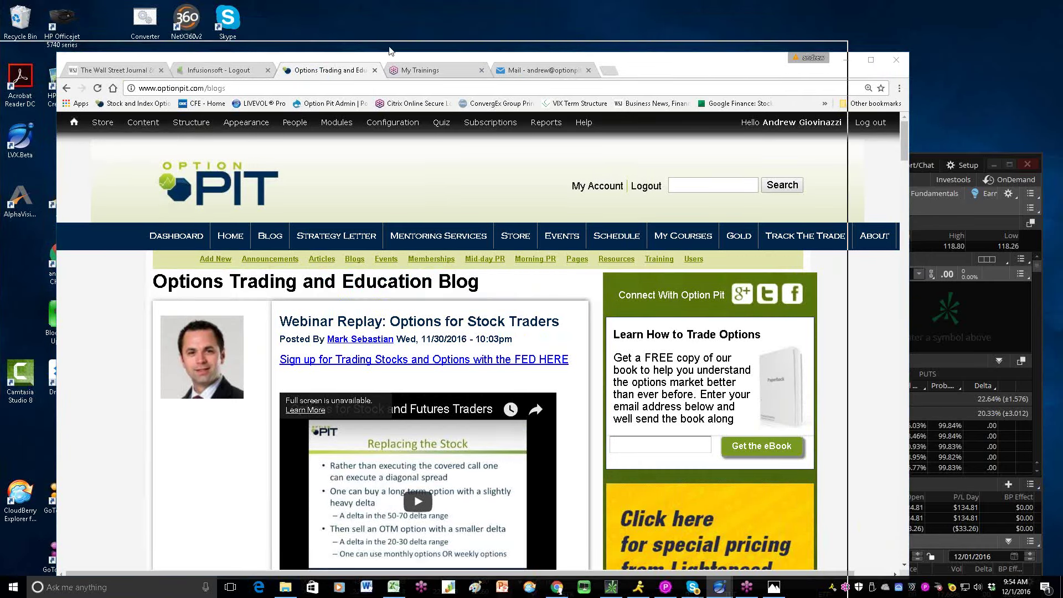
Step: Bring Livevol Pro with Apple's Dec02 weekly option chain to the front and scroll the watchlist
click(571, 13)
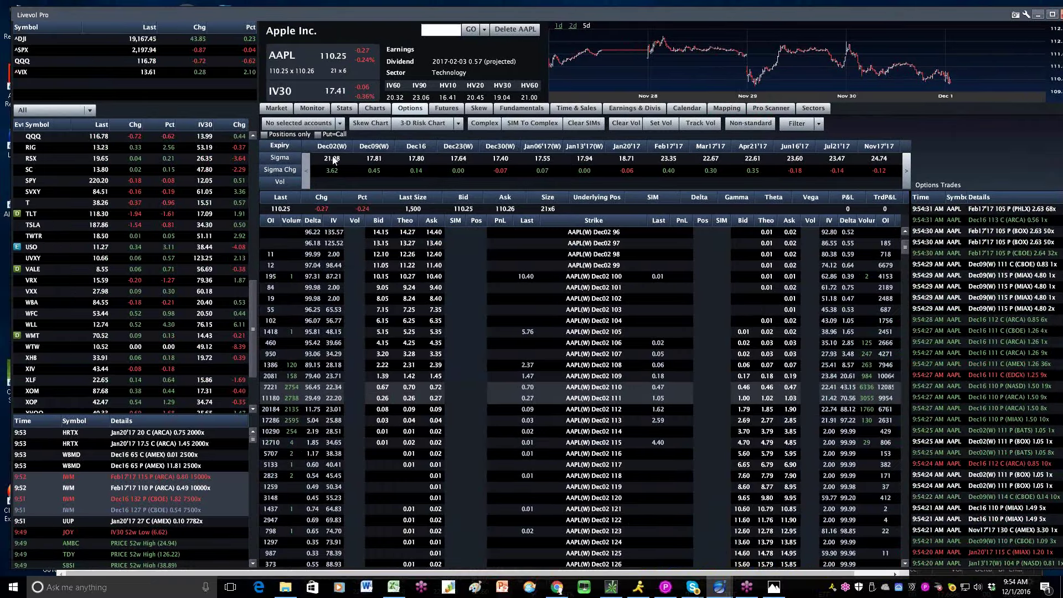
scroll(175, 271, up, 10)
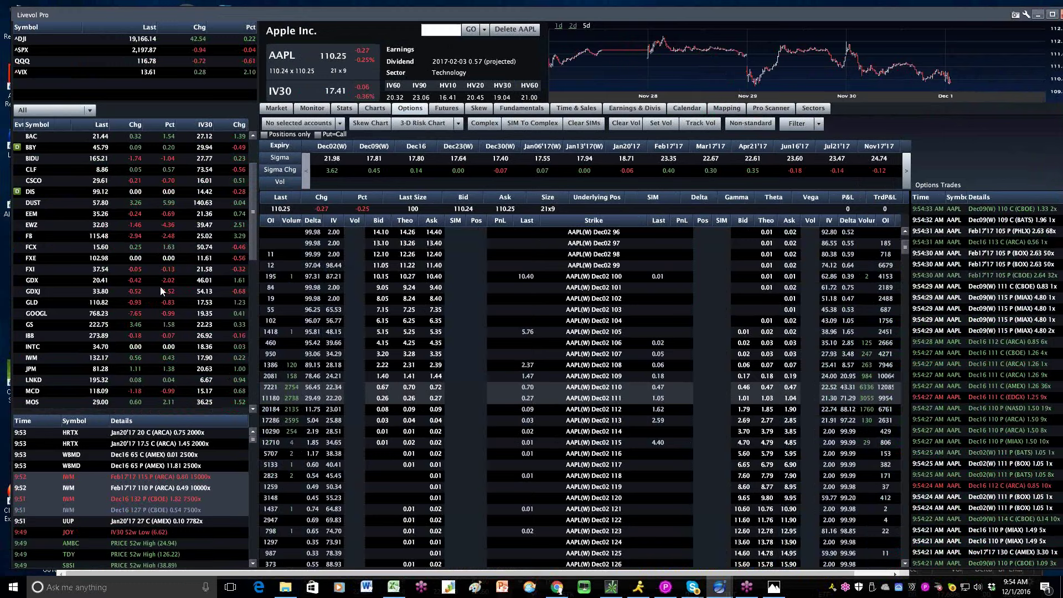
scroll(160, 287, up, 2)
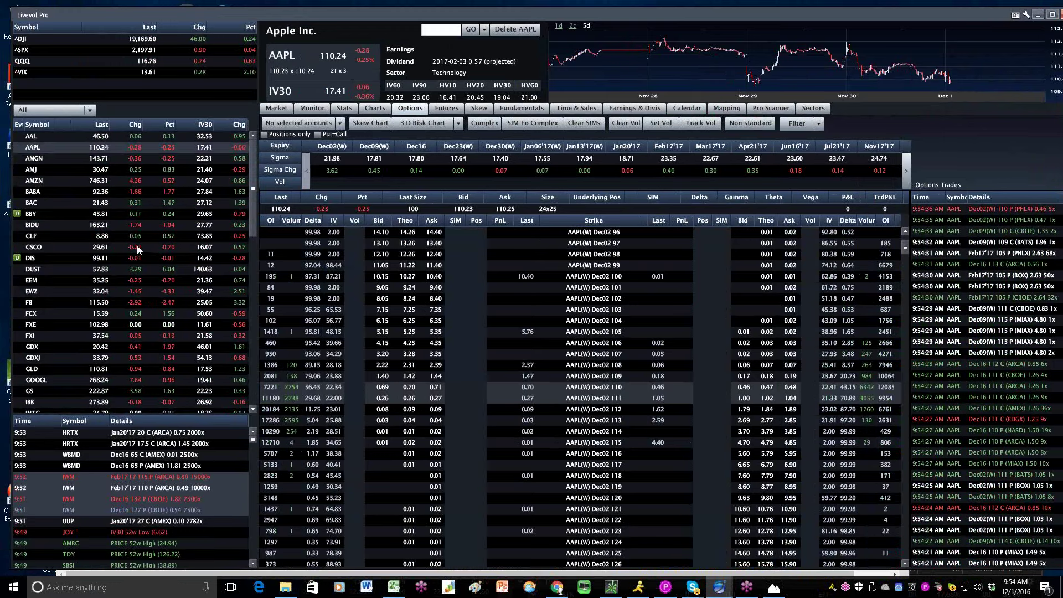
scroll(151, 256, down, 2)
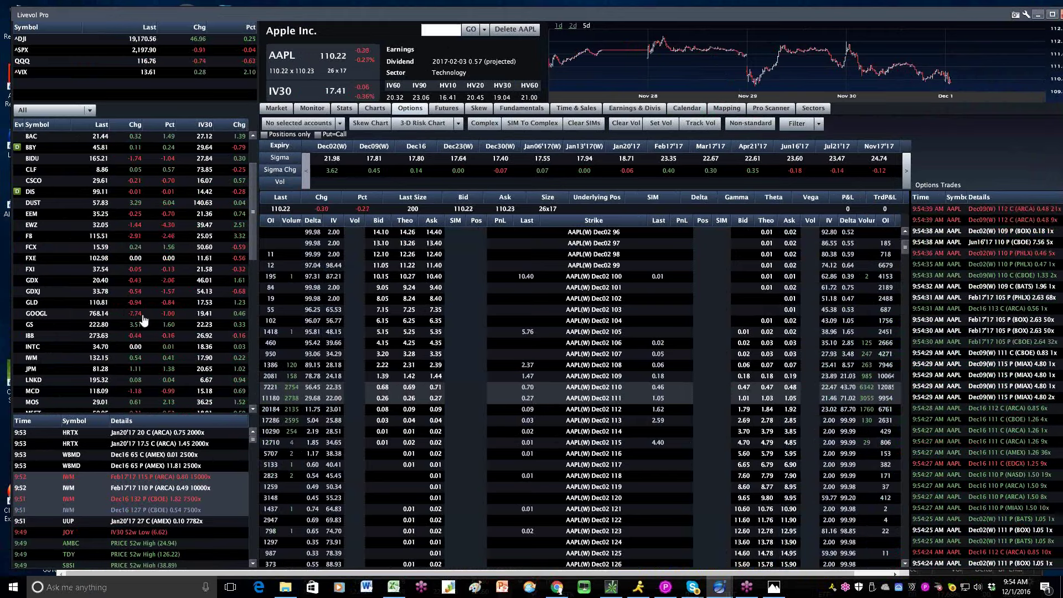
scroll(143, 320, down, 1)
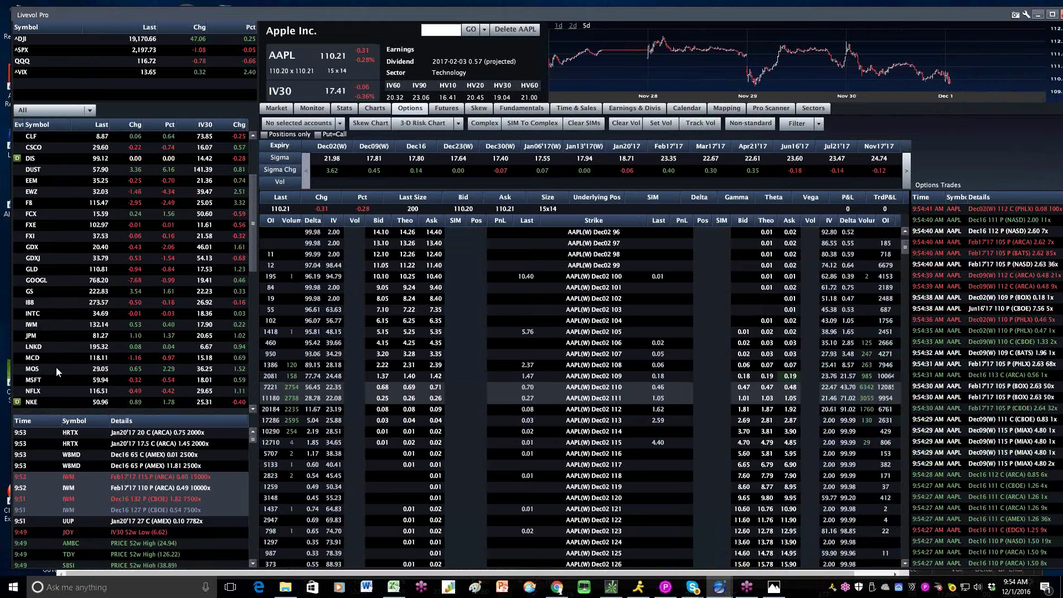
scroll(62, 351, down, 1)
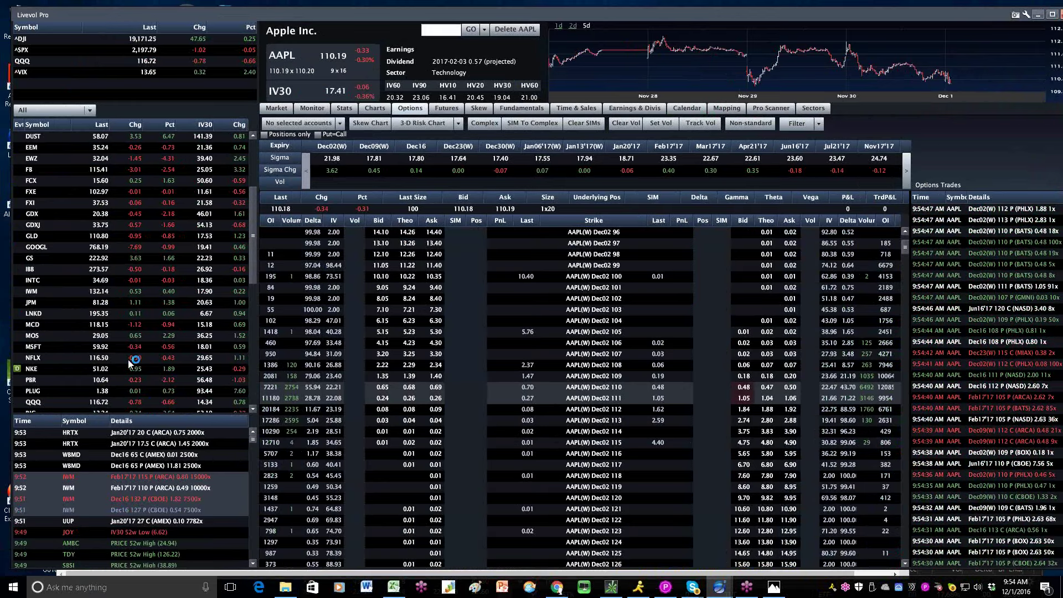
Step: Load the Exxon Mobil (XOM) option chain, then switch the symbol to XOP
click(433, 31)
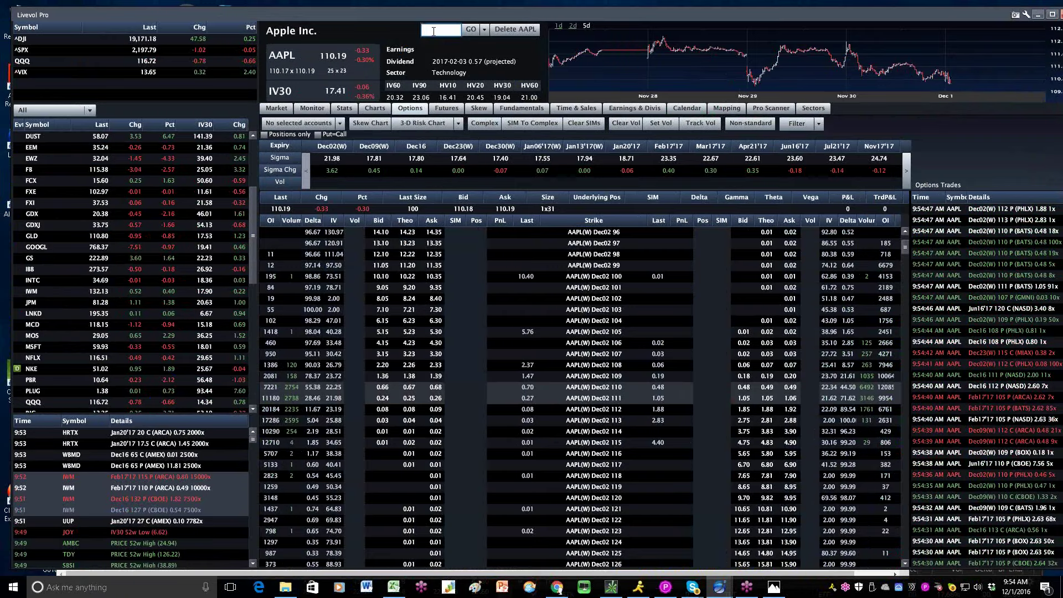
text(XOM)
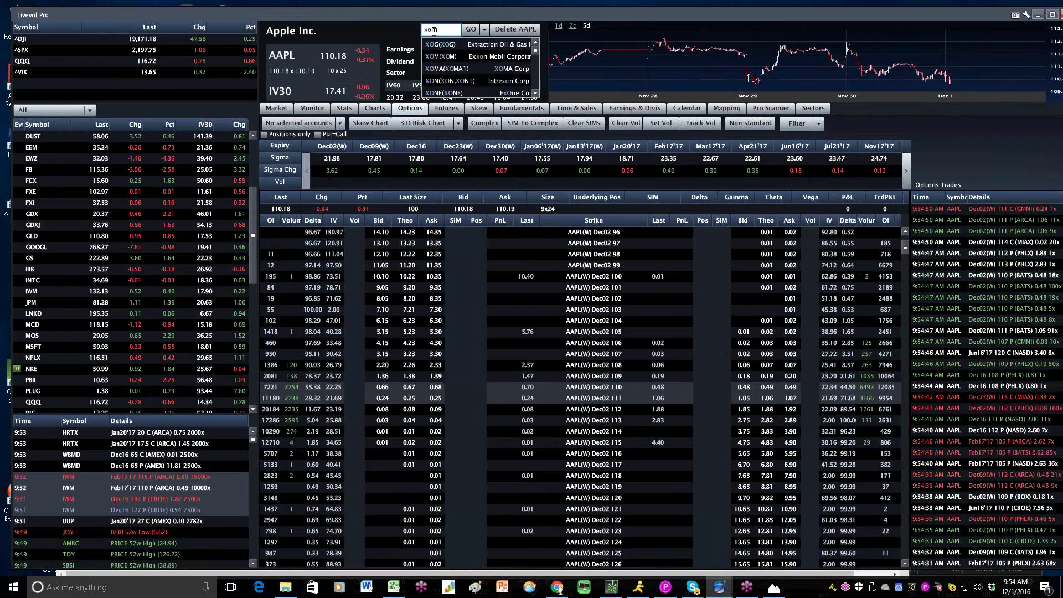
key(Return)
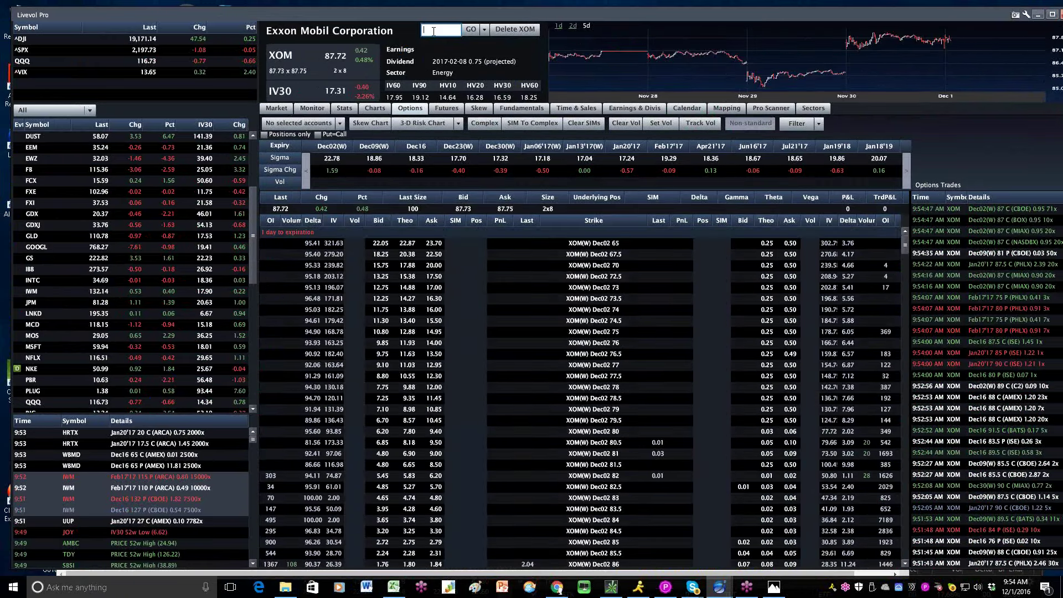
text(XOP)
key(Return)
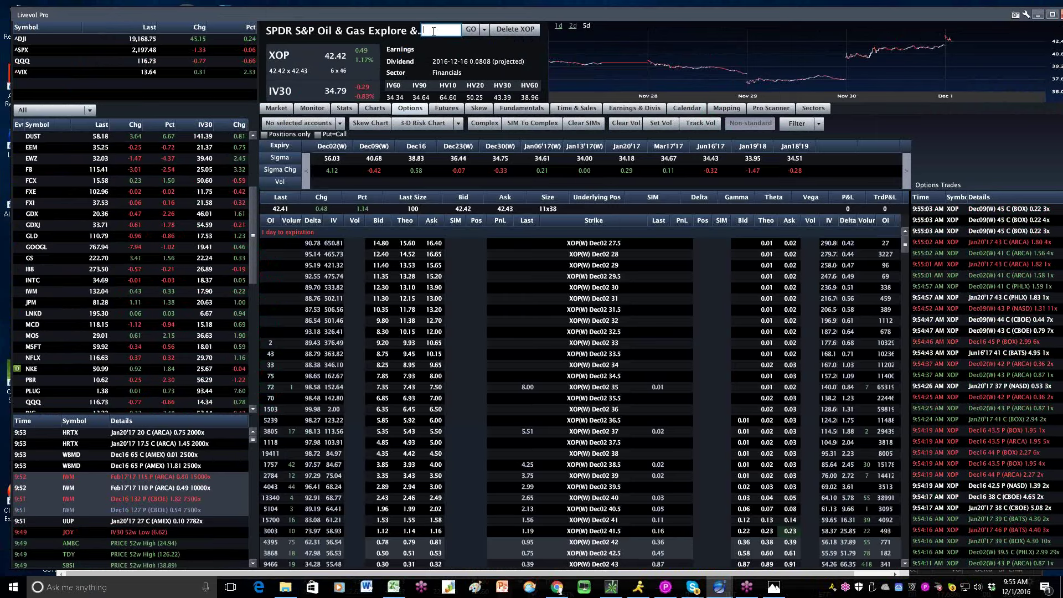
Step: Enter GS to load Goldman Sachs' quote and Dec02 weekly option chain
text(gs)
key(Return)
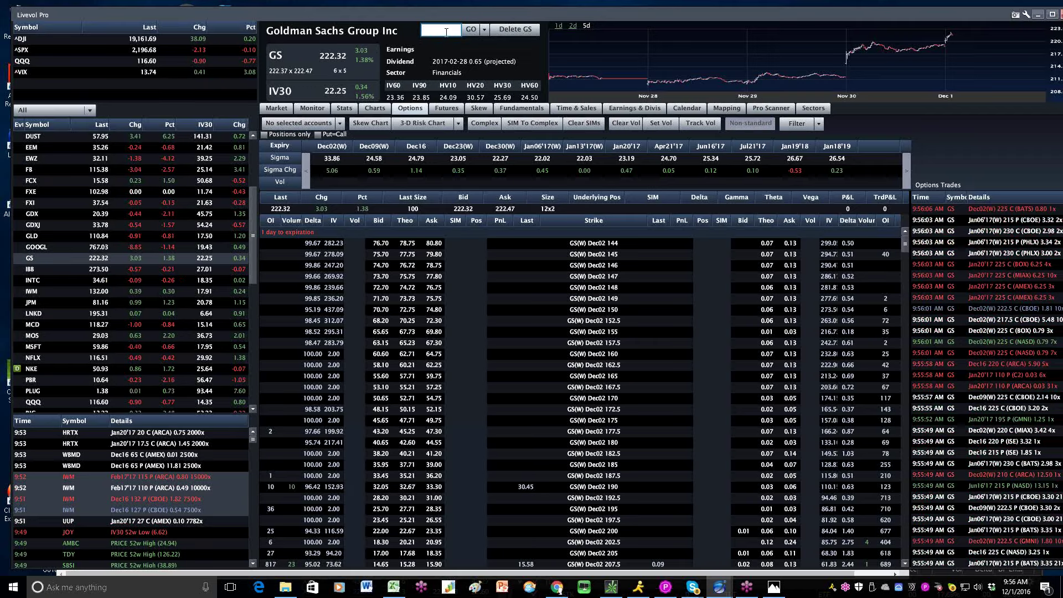
Step: Try the symbol SPTN, then load SPY's quote and Dec02 weekly option chain
text(sptn)
key(Return)
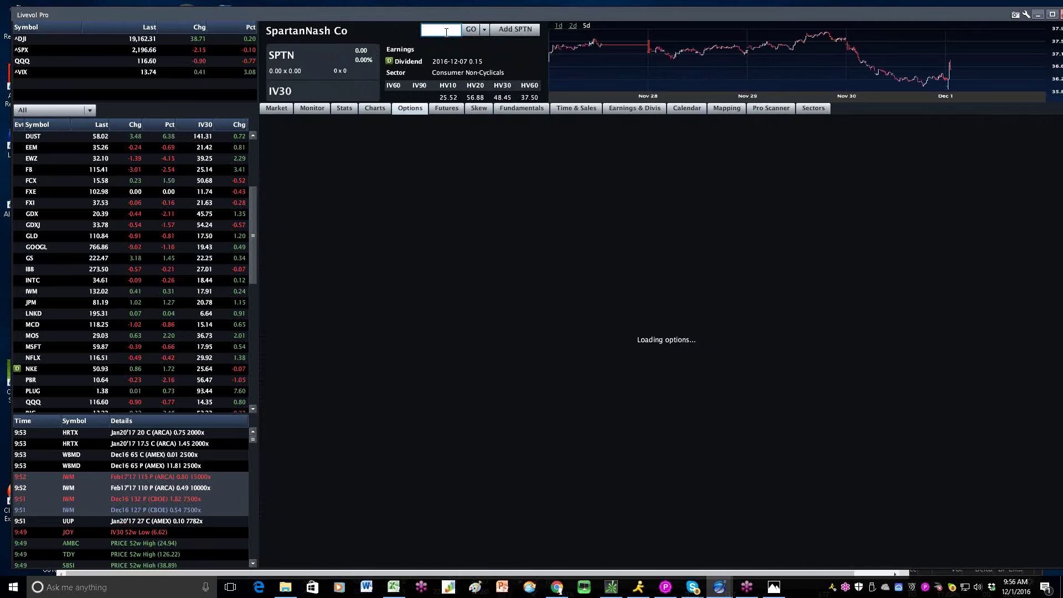
text(spy)
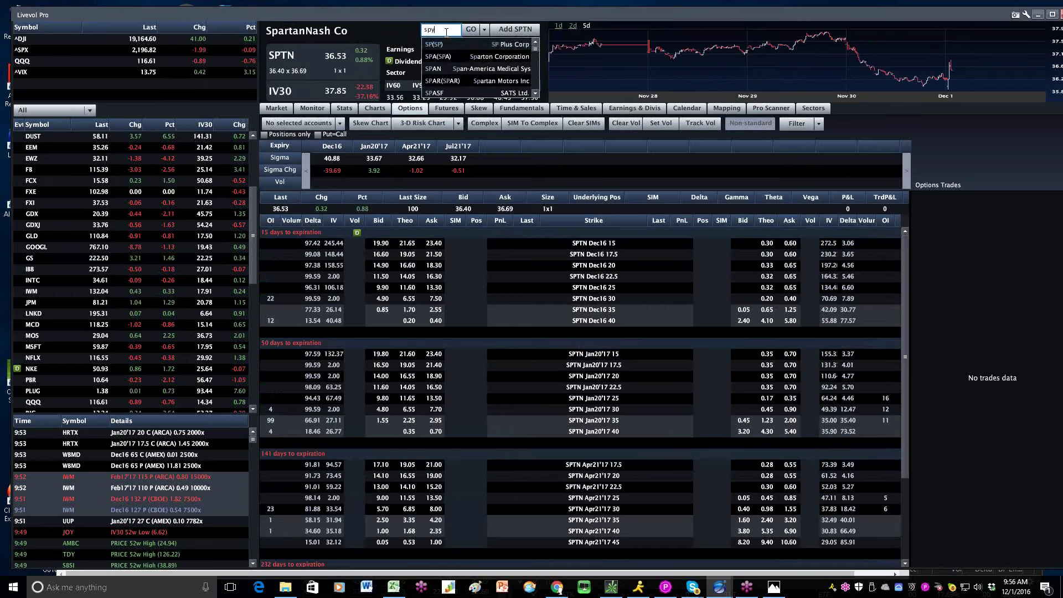
key(Return)
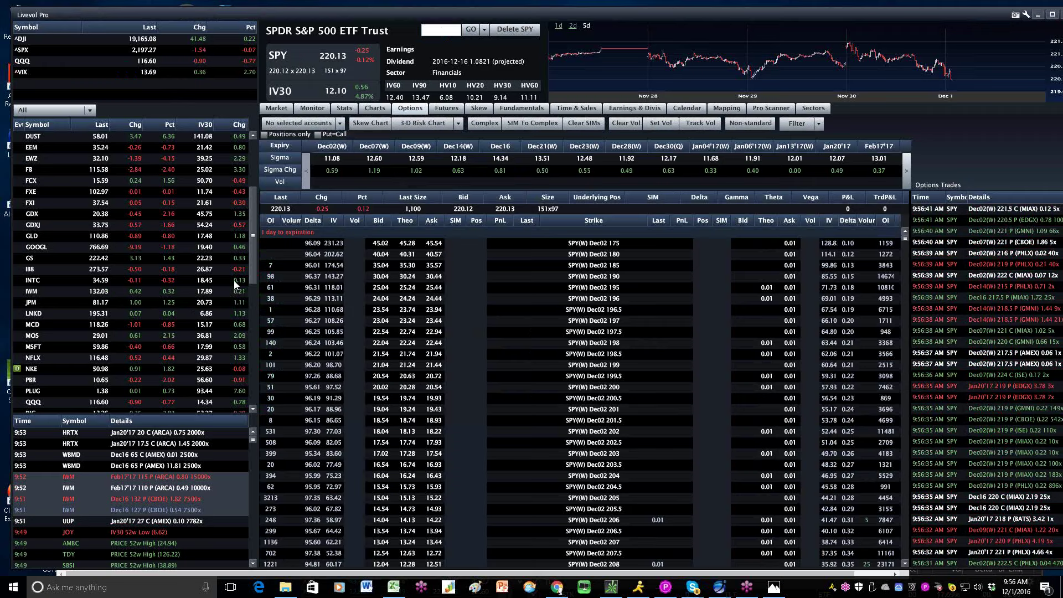
Step: Load QQQ from the symbol suggestions, after briefly picking QQEW, and scroll its charts
click(441, 29)
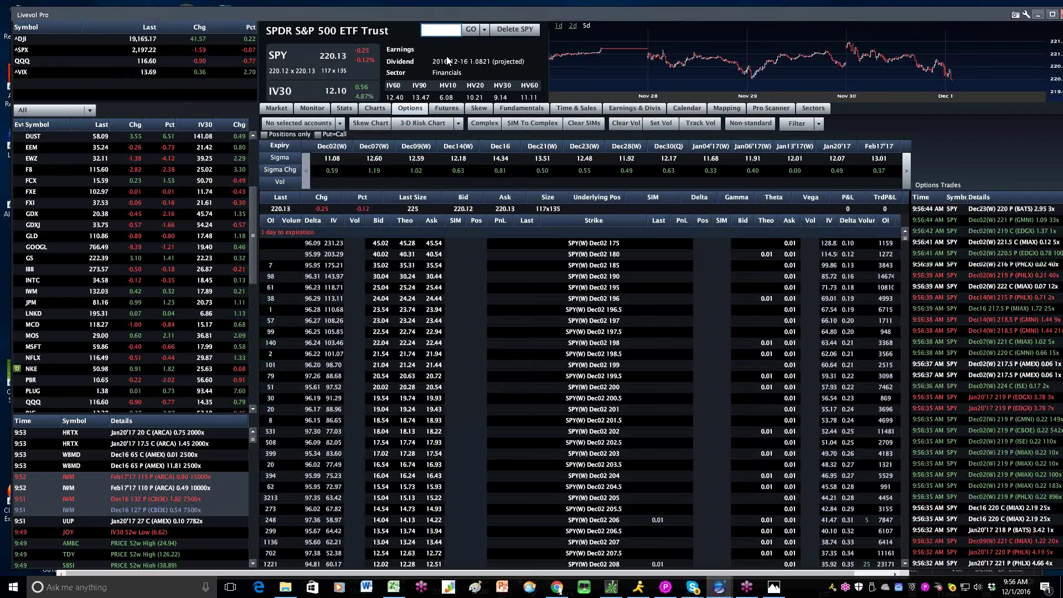
text(qq)
click(446, 55)
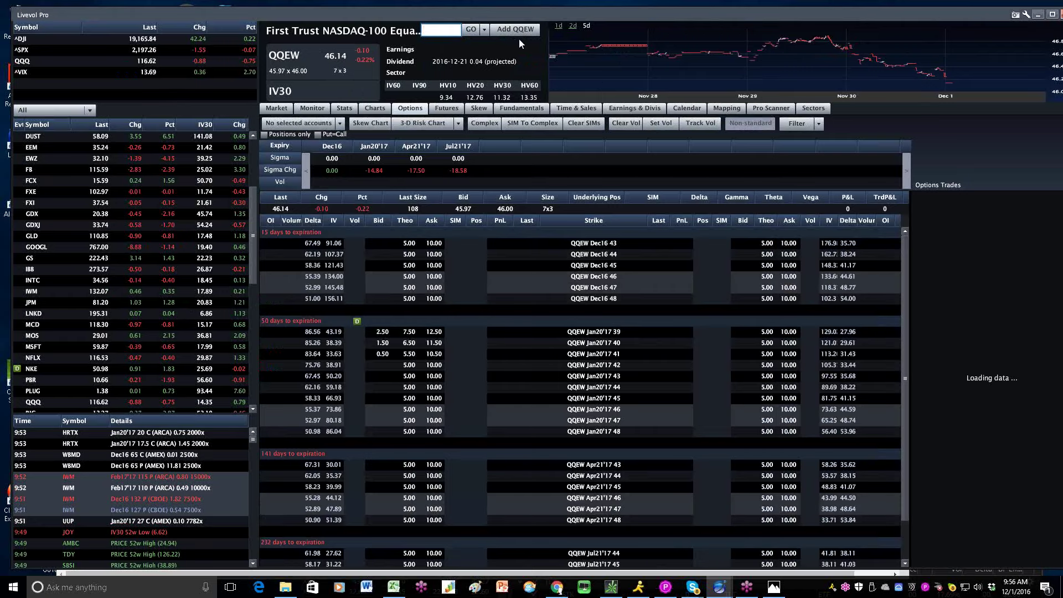
text(qqq)
click(520, 44)
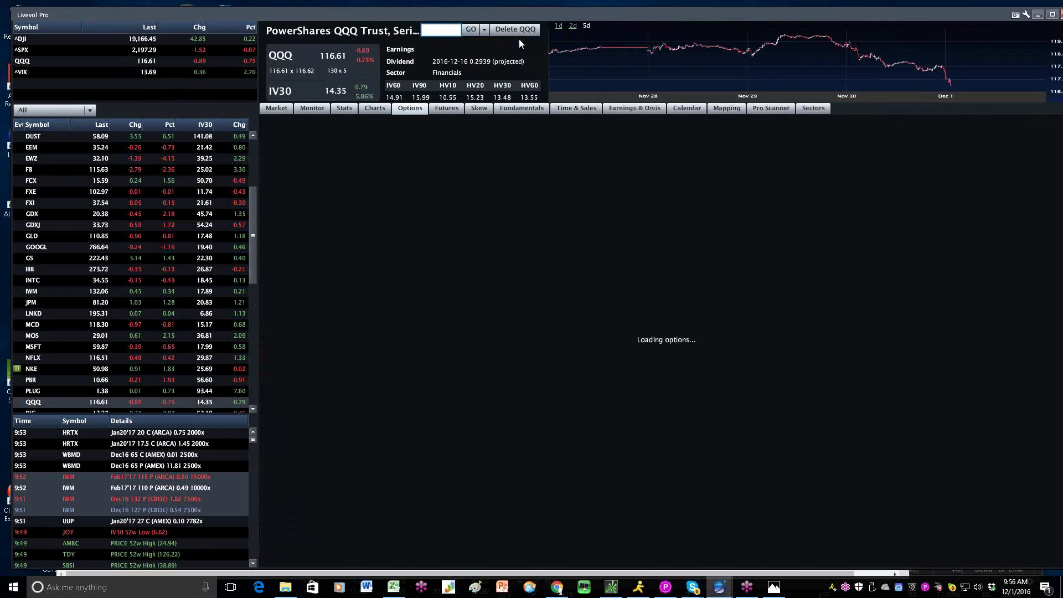
scroll(511, 360, down, 5)
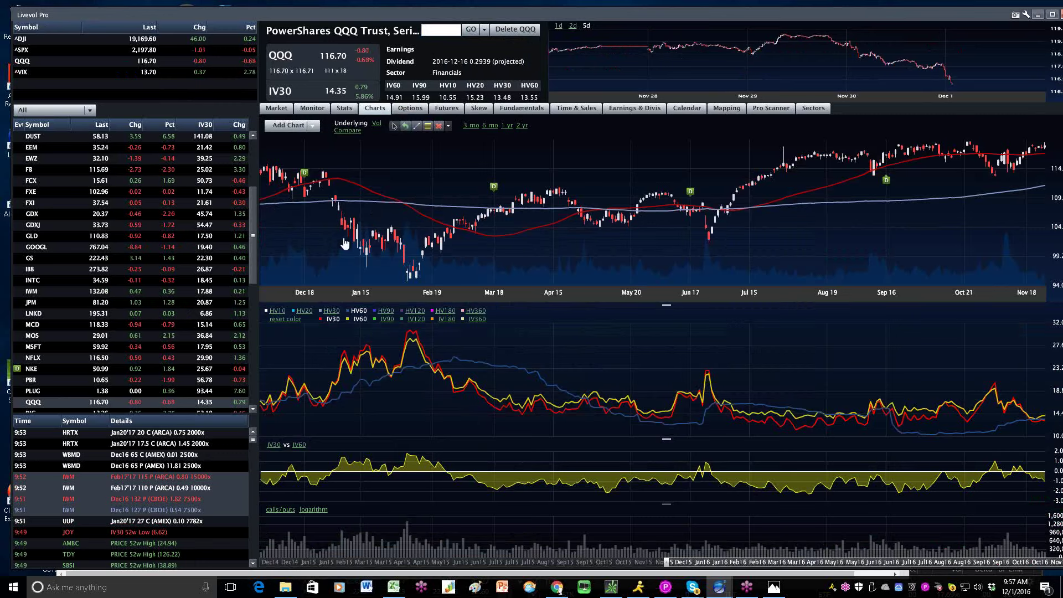
mouse_move(355, 230)
click(437, 30)
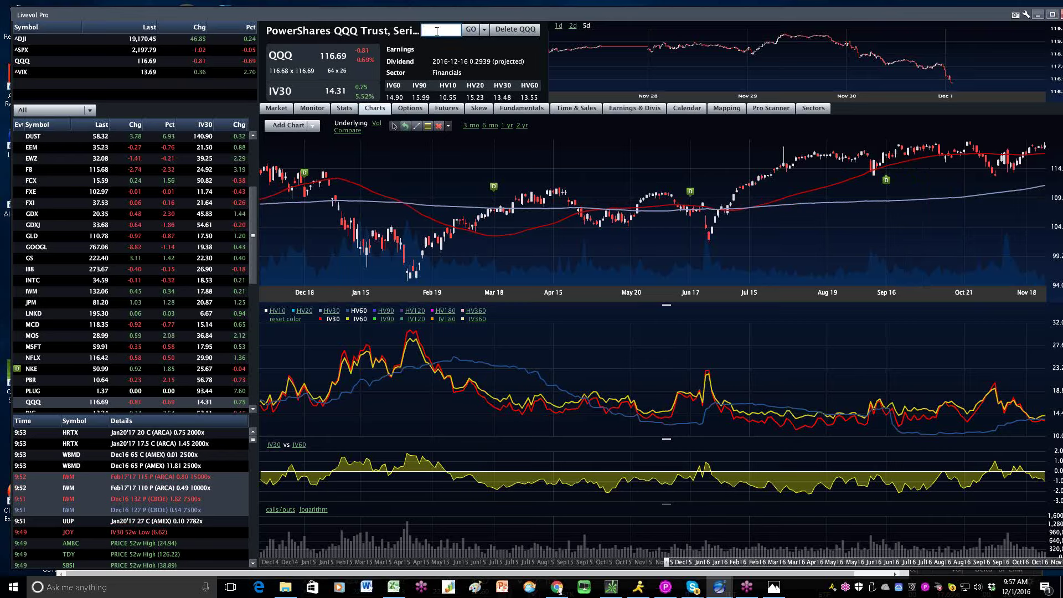
Step: Enter nvd to load NVIDIA (NVDA) into the price and IV30/IV60/HV60 charts
text(nvda)
key(Return)
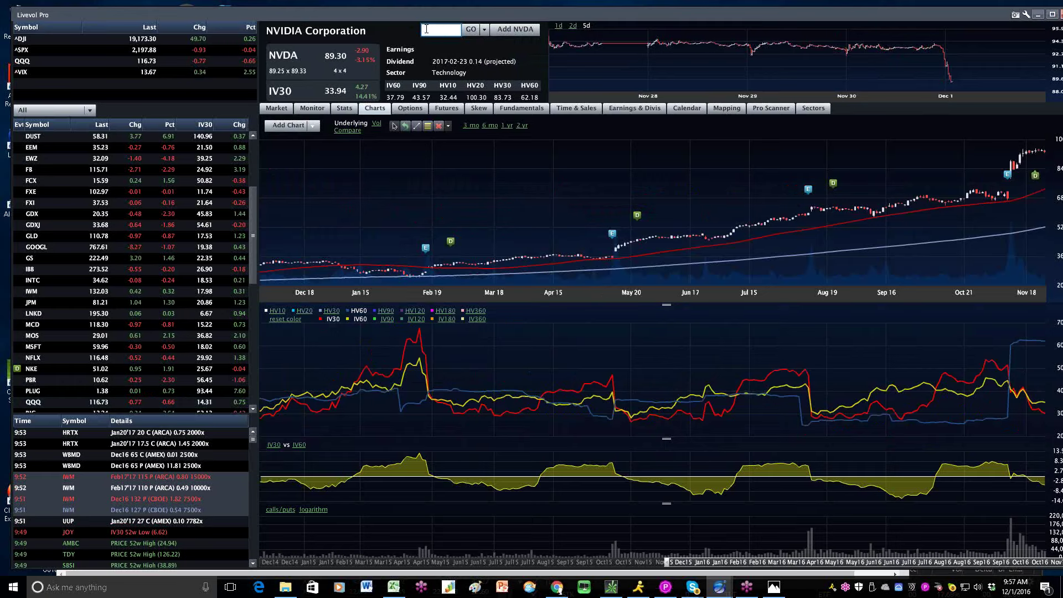
Step: Load Freeport-McMoRan (FCX) and inspect its price and IV30/IV60/HV60 volatility charts
text(FCX)
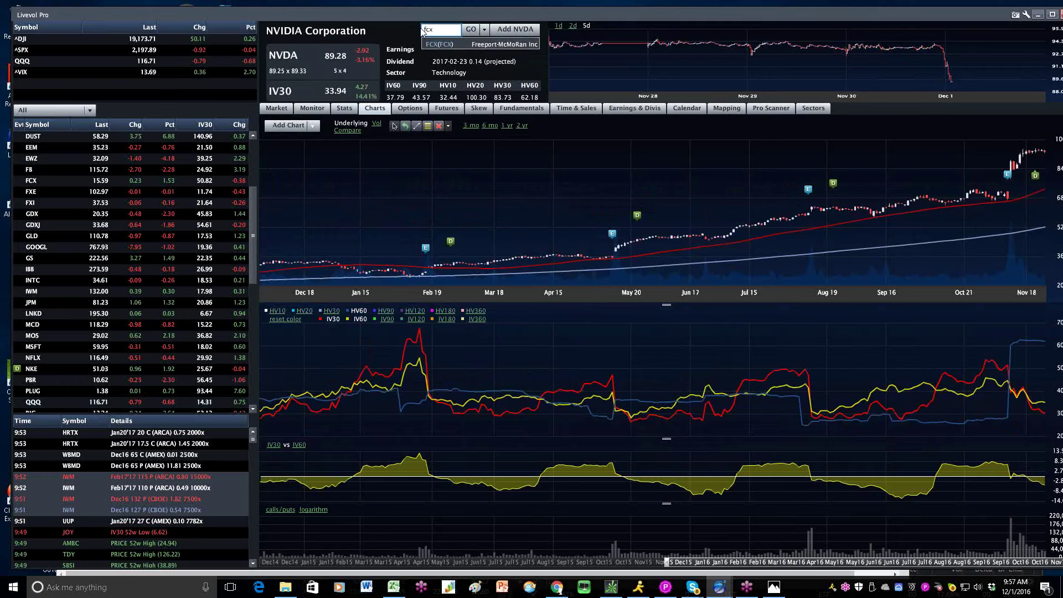
key(Return)
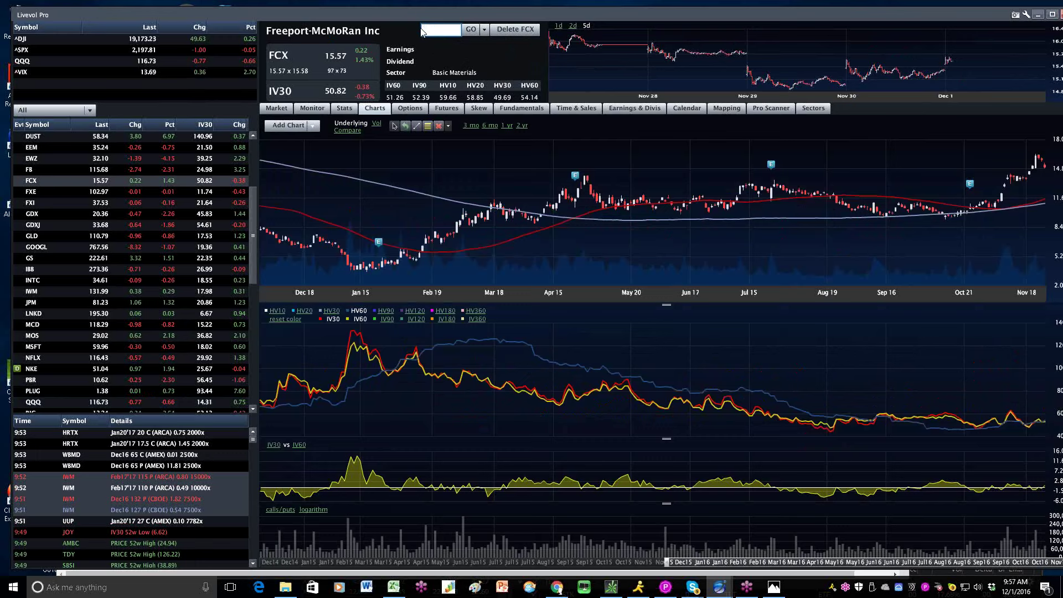
mouse_move(1012, 491)
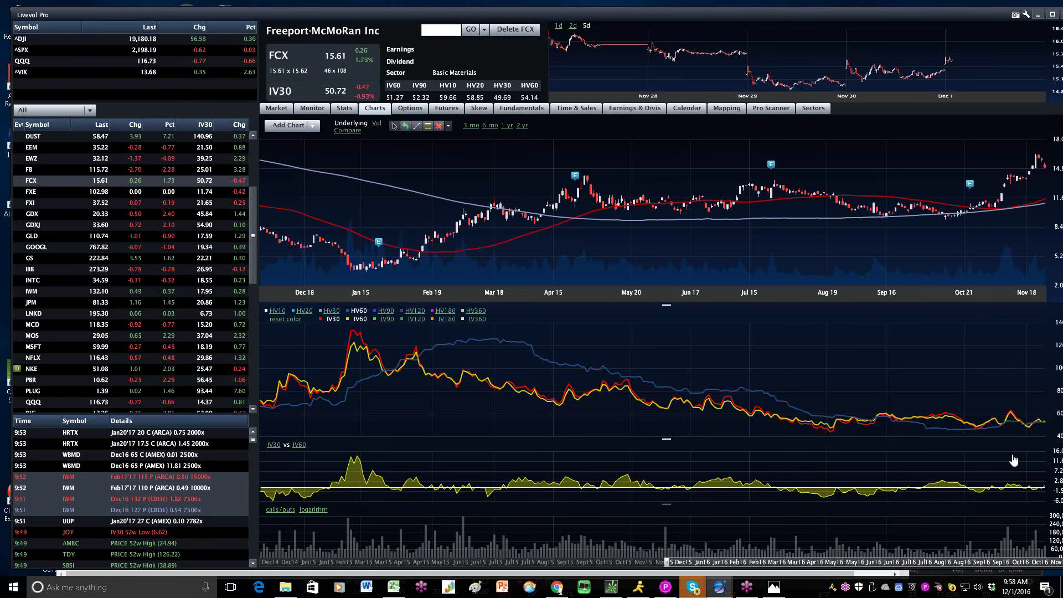
click(452, 42)
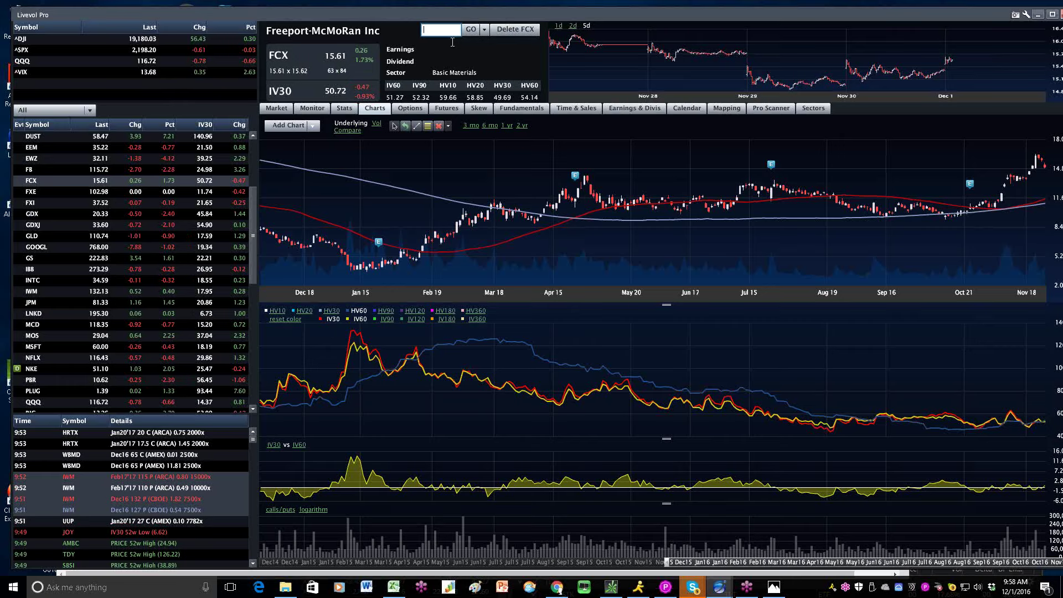
Step: Load ^VIX and view its futures table from Nov30'16 to Aug16'17
text(vix)
key(Return)
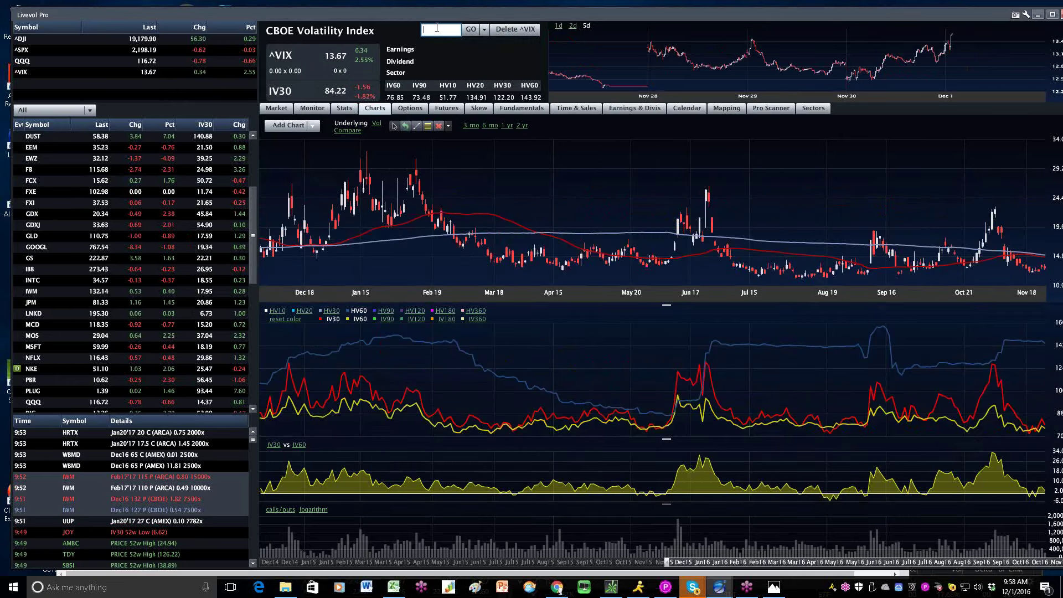
click(409, 109)
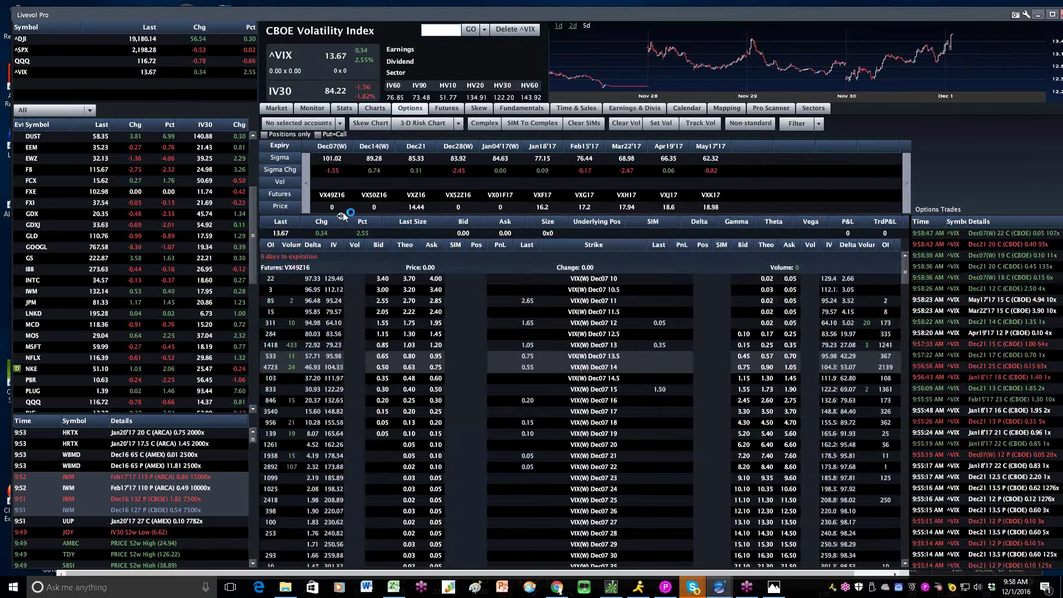
click(447, 110)
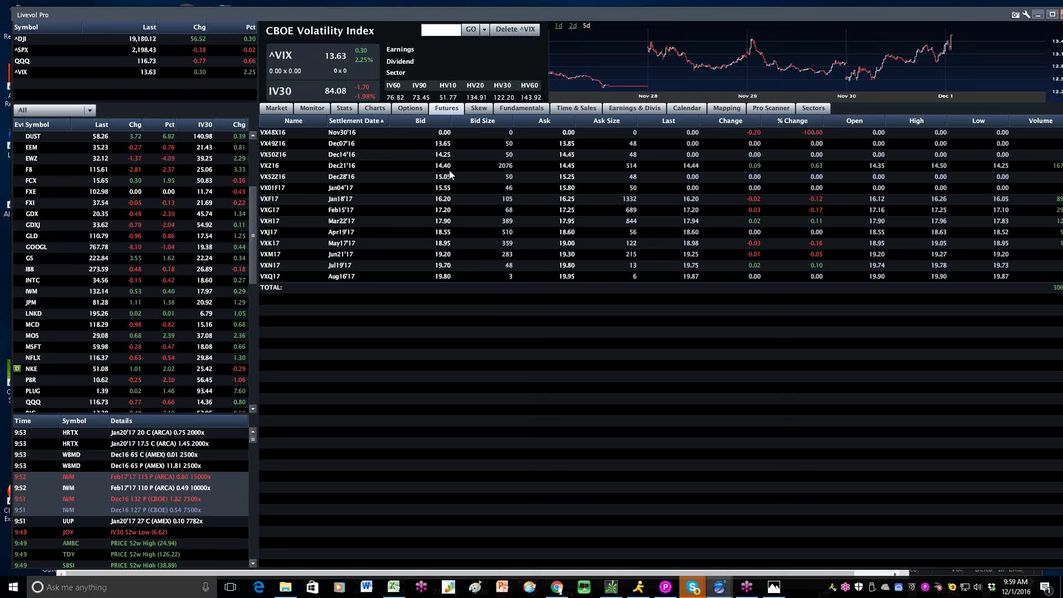
Step: Load the TLT Treasury ETF and show its Dec02 weekly option chain with live trades
click(436, 30)
text(TLT)
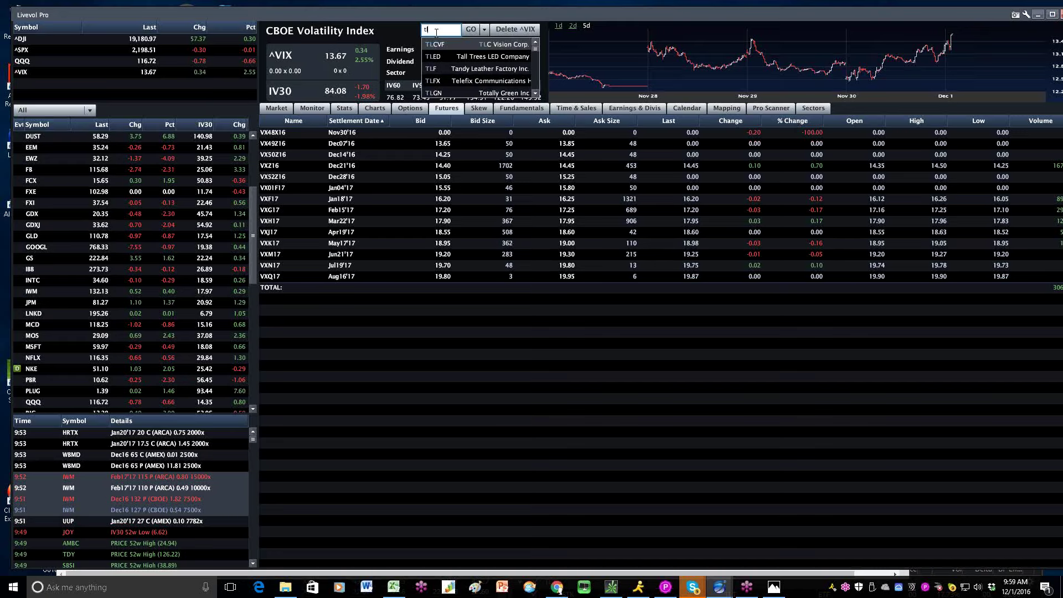
key(Return)
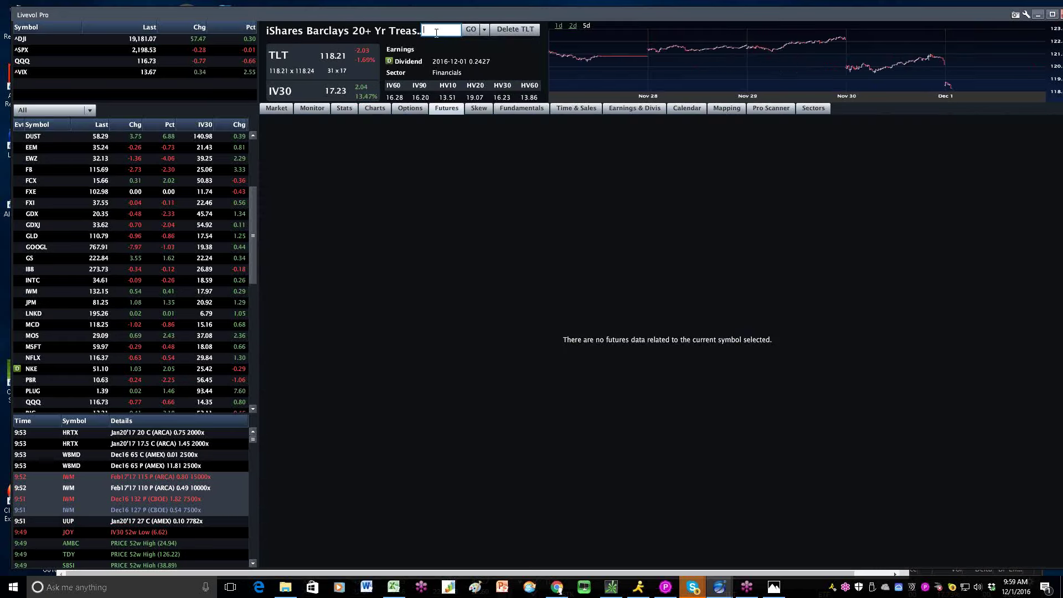
click(401, 107)
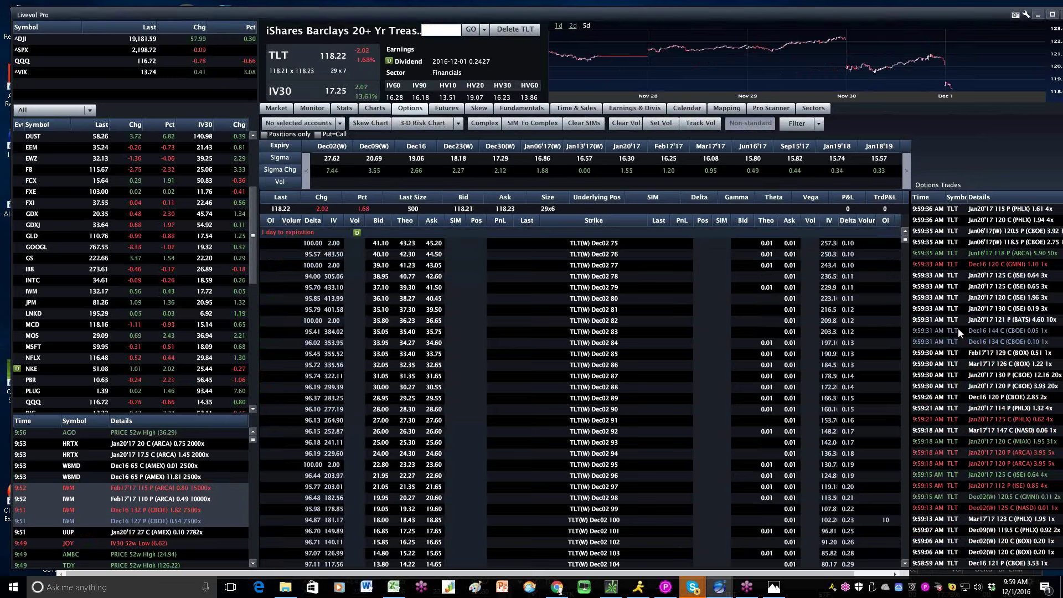
click(921, 571)
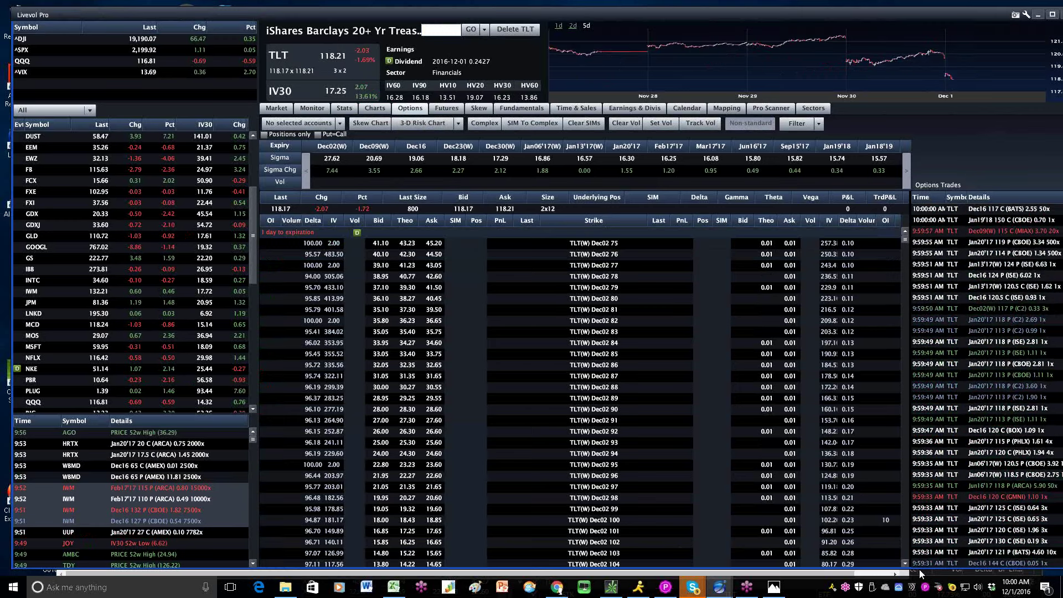
scroll(167, 332, down, 5)
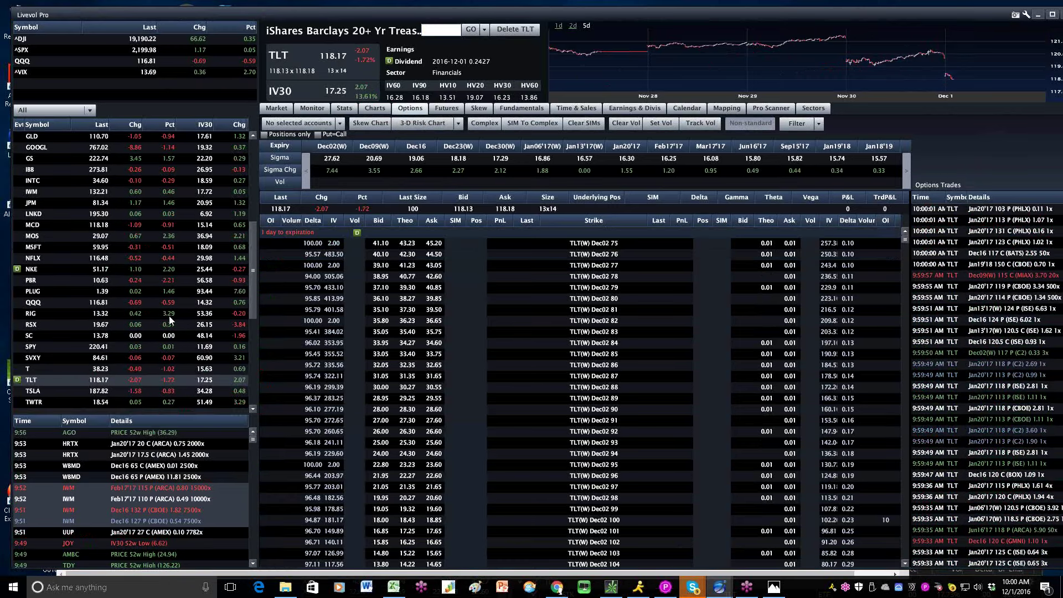